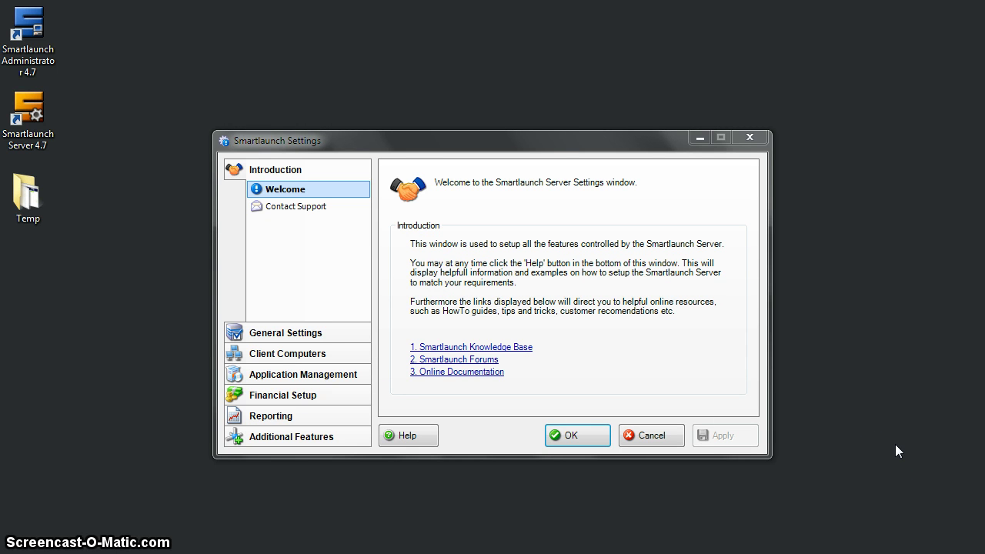
Show the User Groups page listing Guests, Members, VIP Users and Employees
click(307, 333)
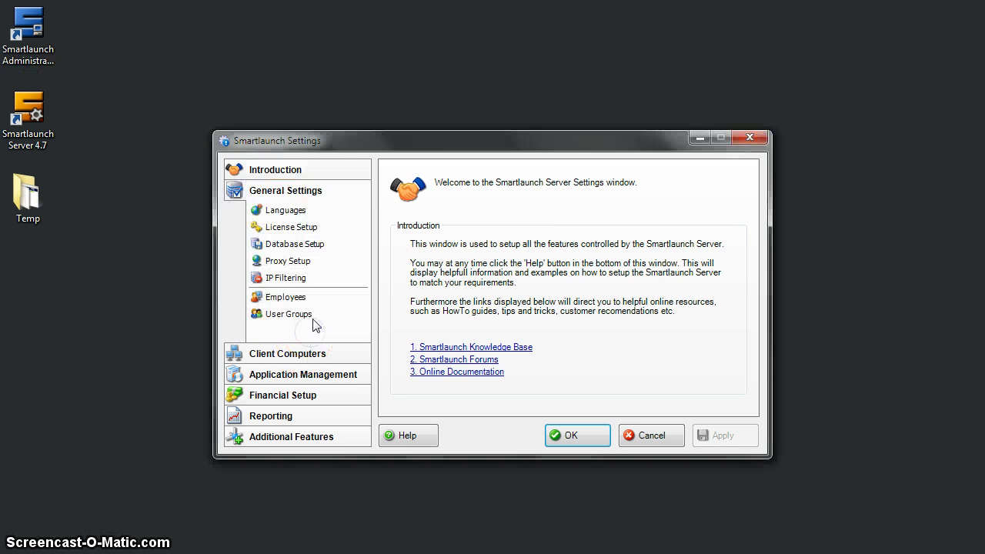
click(316, 317)
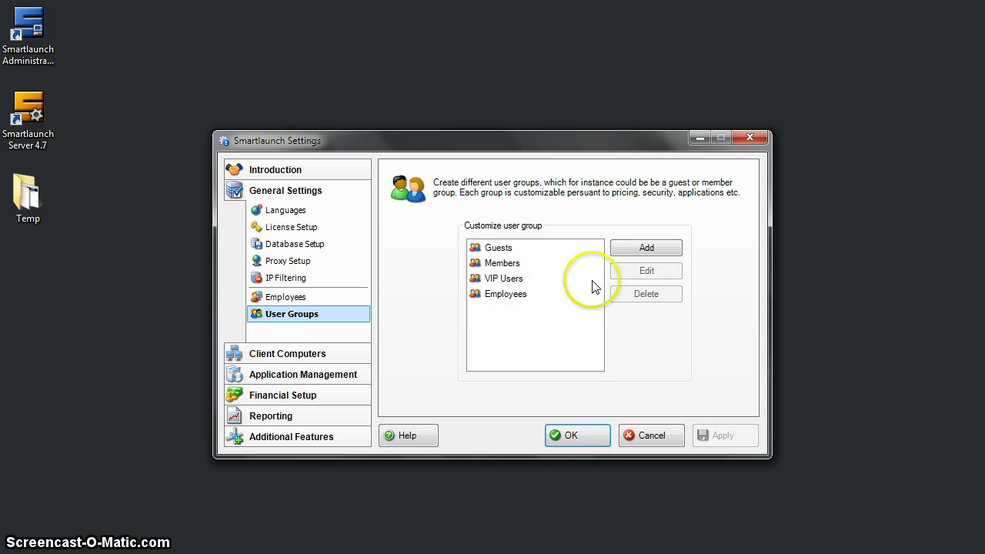
Add a user group named 'Students', keeping Guest prices and Default profiles
click(623, 257)
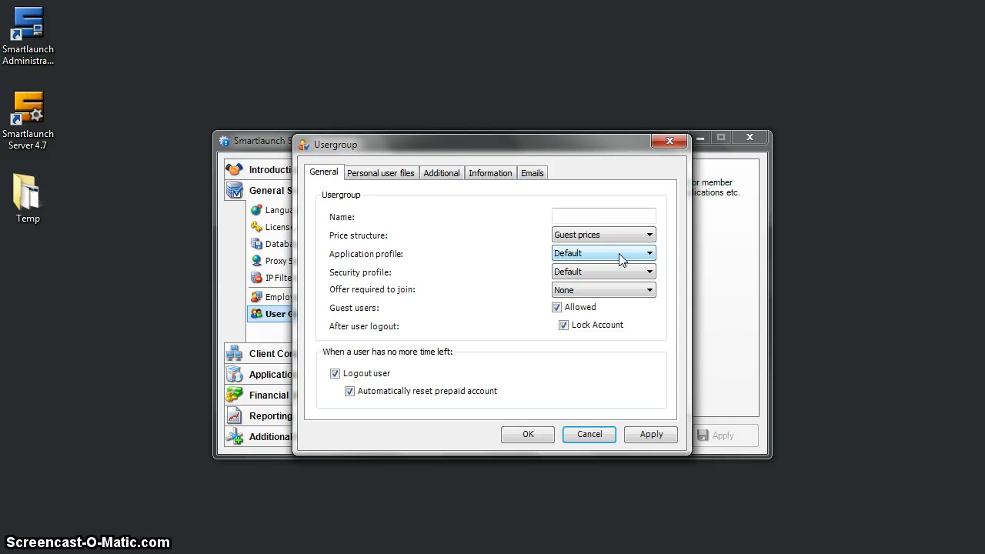
click(624, 219)
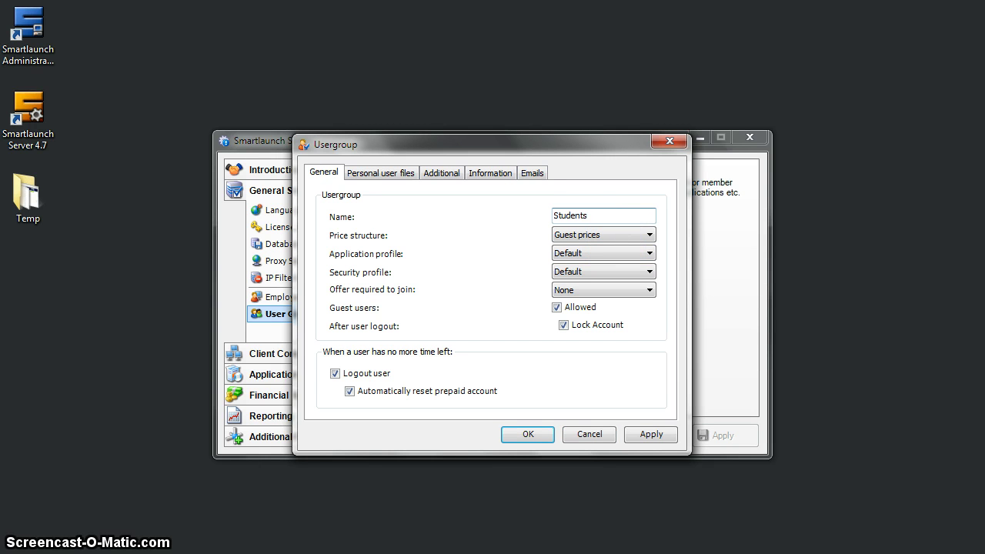
text(Students)
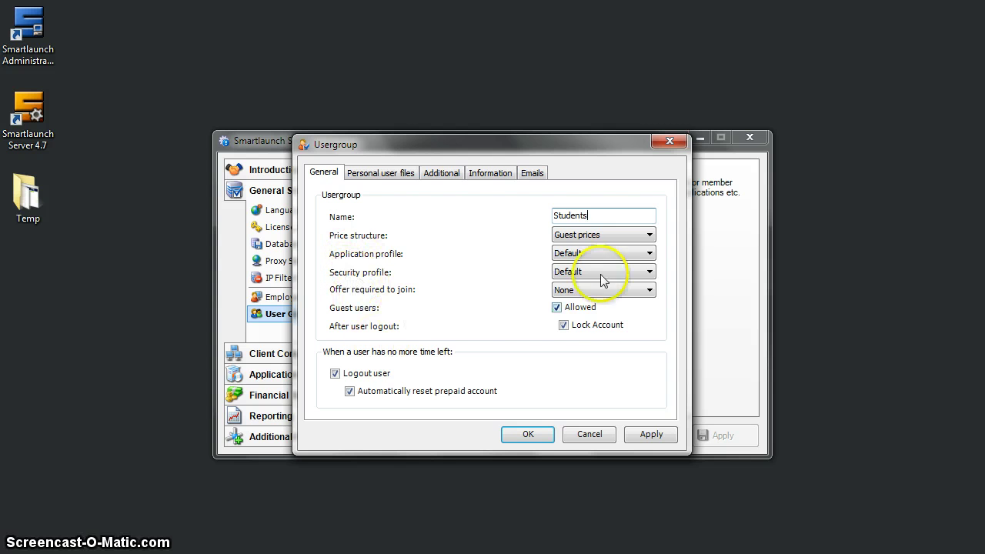
click(569, 218)
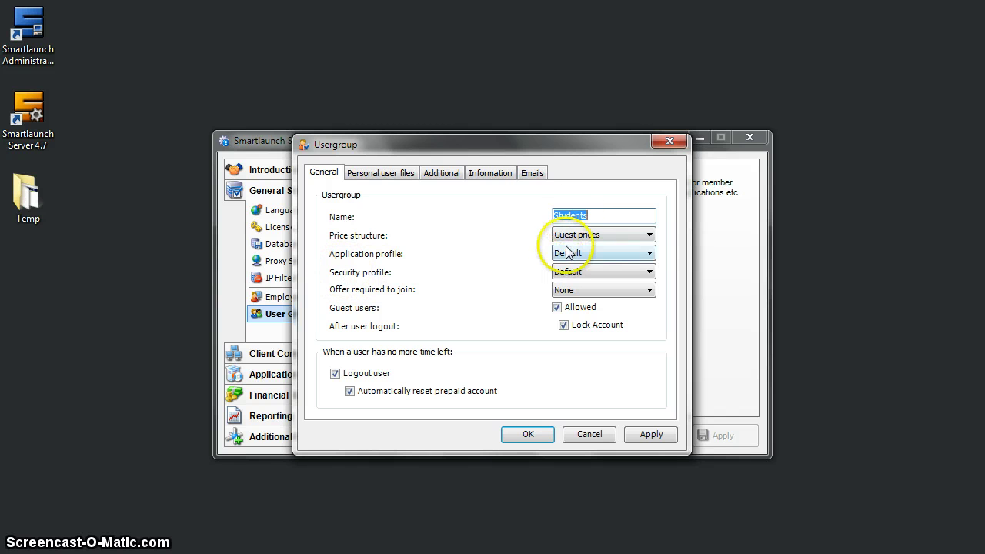
click(645, 434)
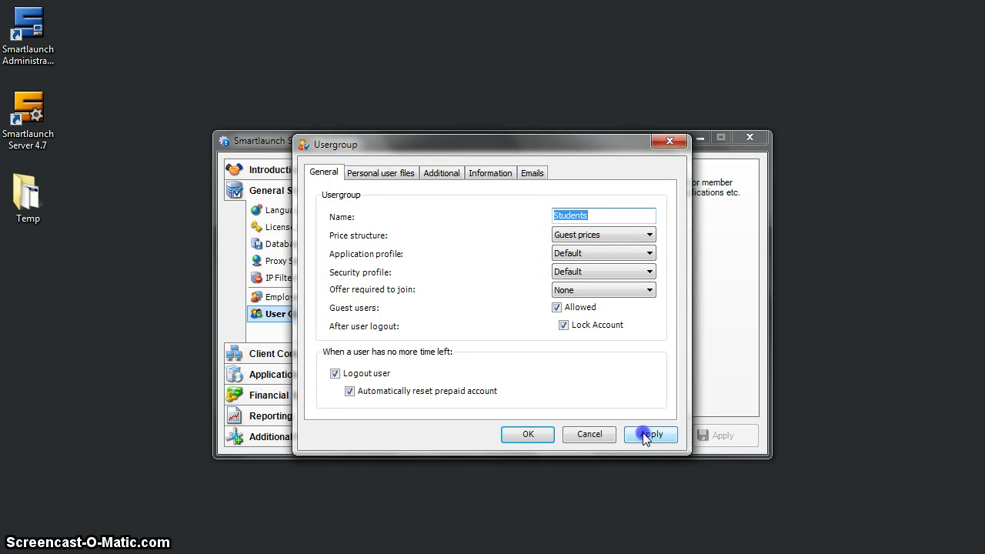
click(525, 435)
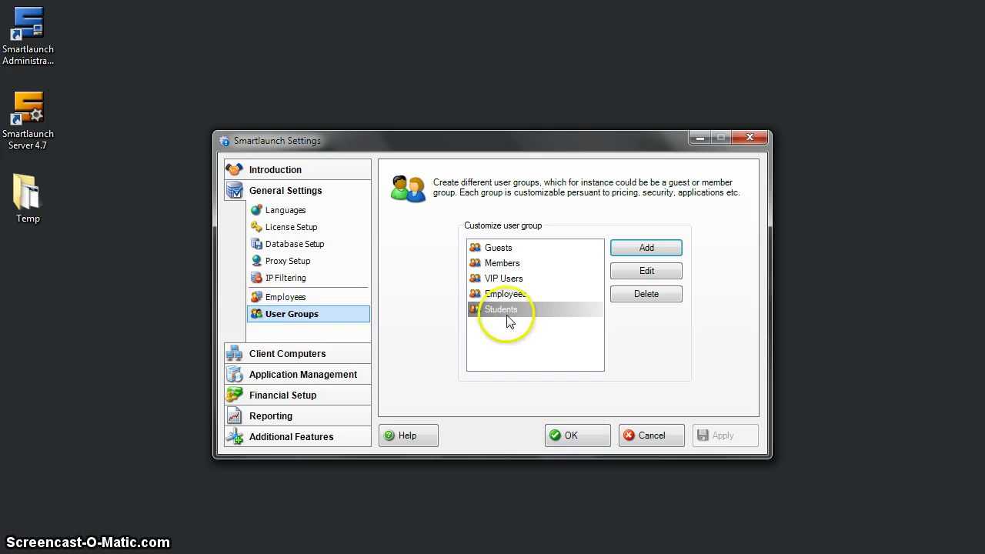
Review the Students group settings, then go to the Client Computers Security profiles list
click(623, 273)
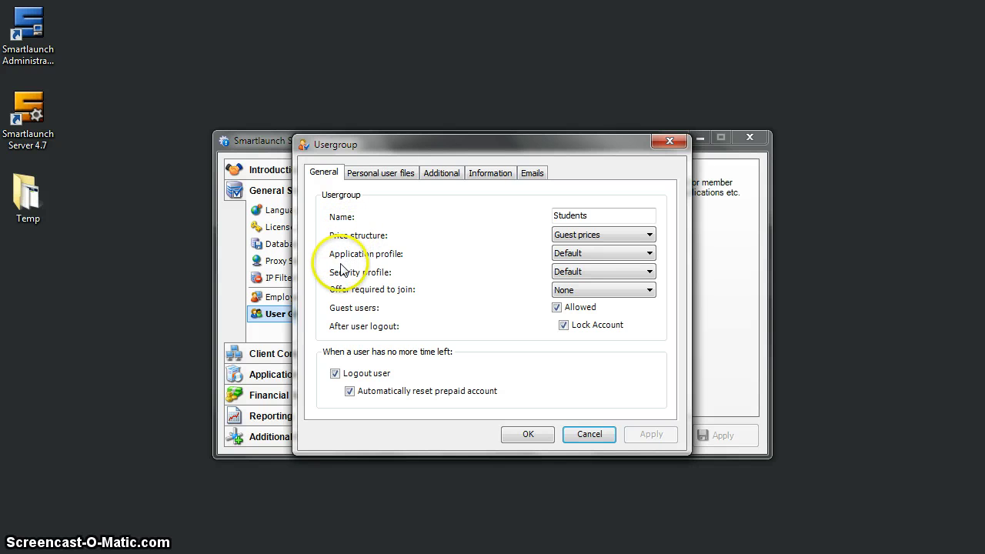
click(542, 437)
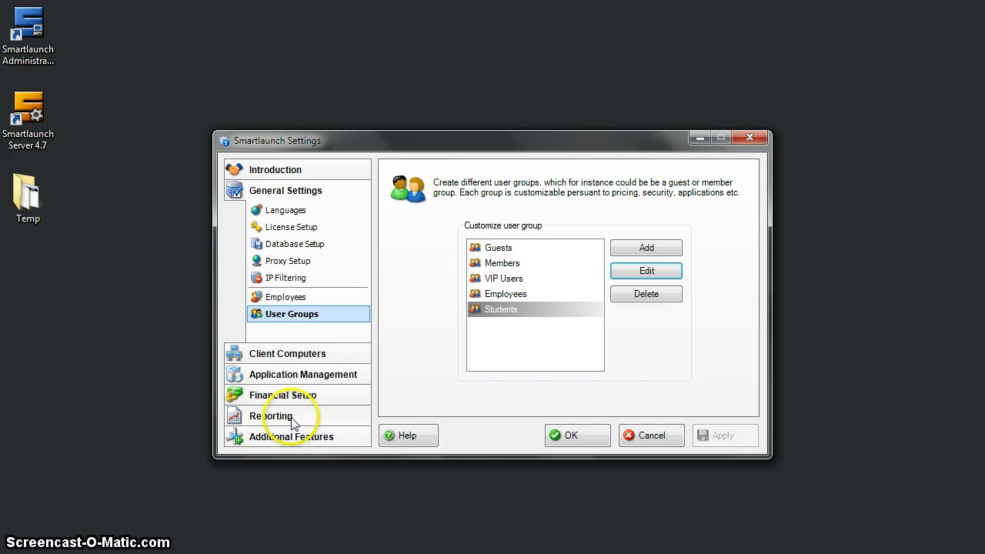
click(296, 353)
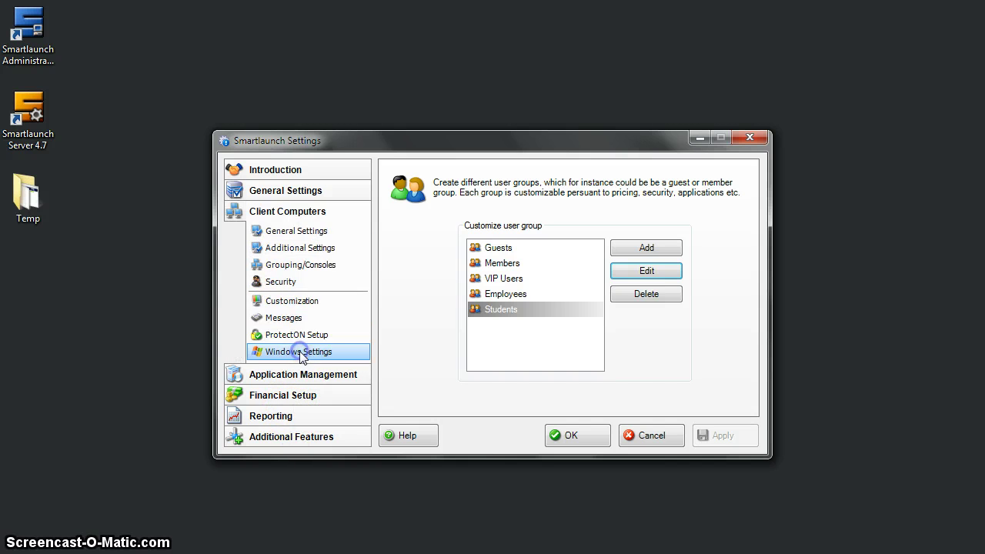
click(303, 281)
click(501, 243)
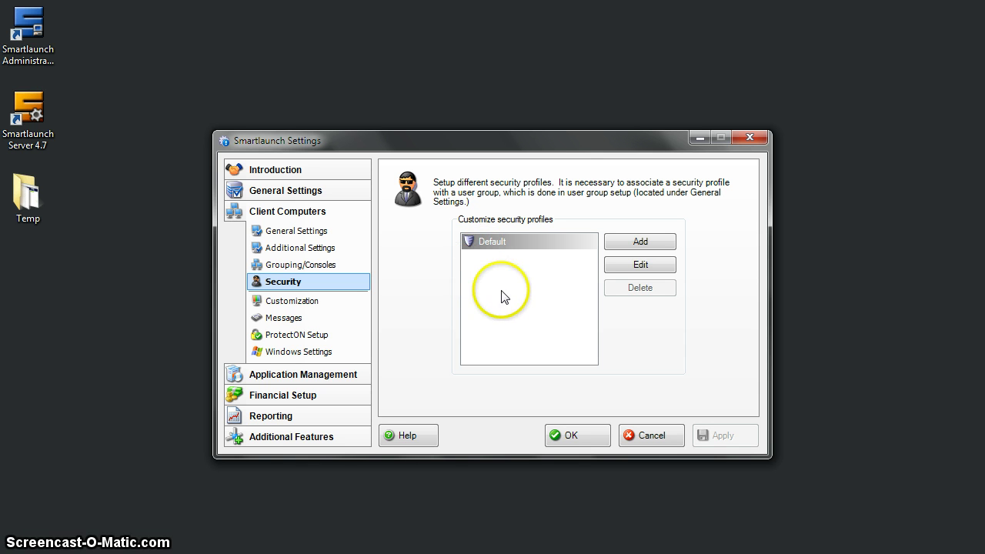
Start a security profile named Students and turn off all MSN Messenger restrictions
click(656, 241)
click(499, 174)
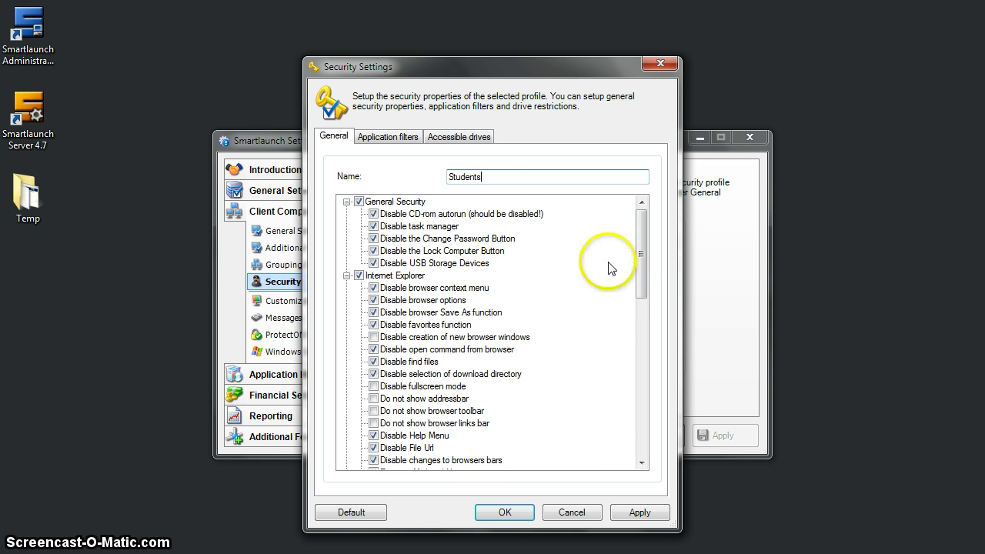
drag(642, 253, 649, 417)
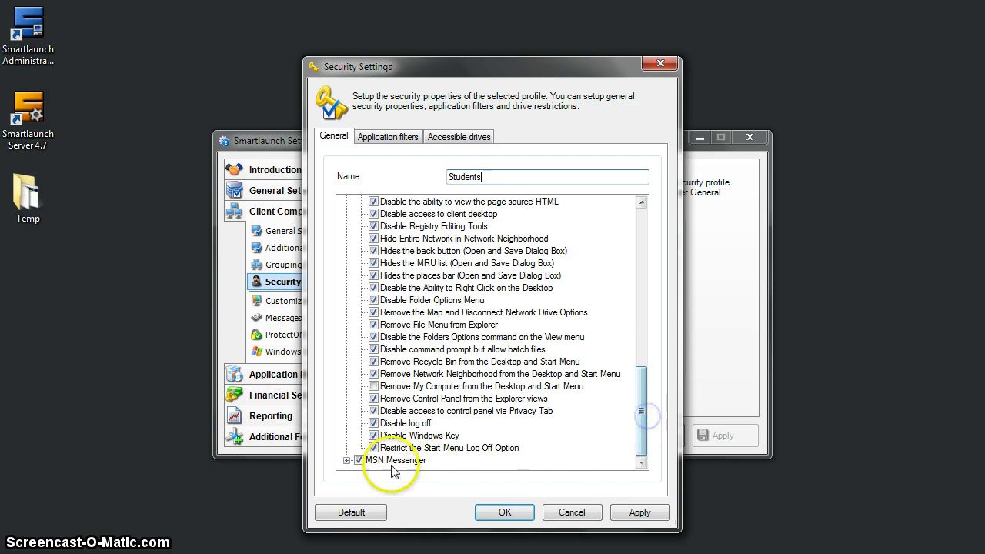
click(346, 460)
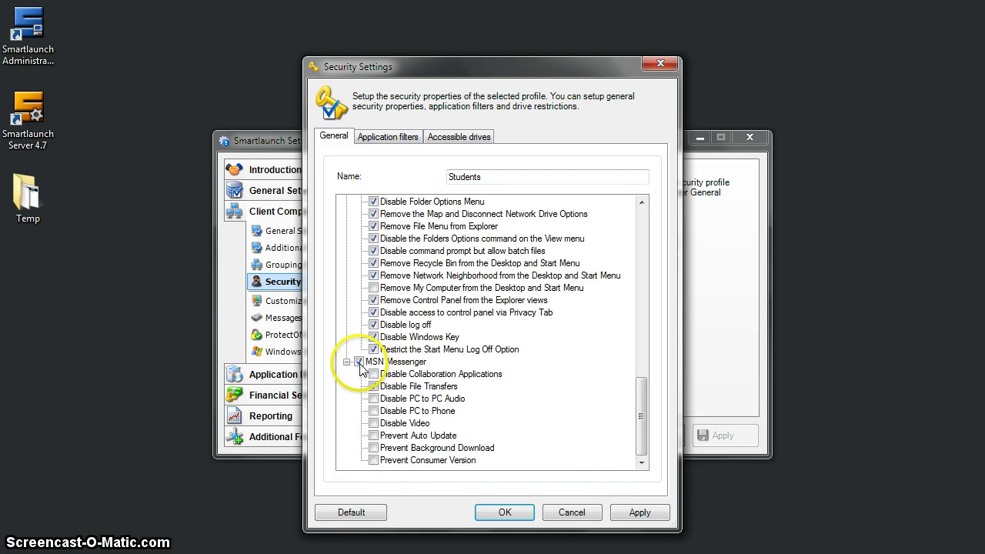
click(359, 363)
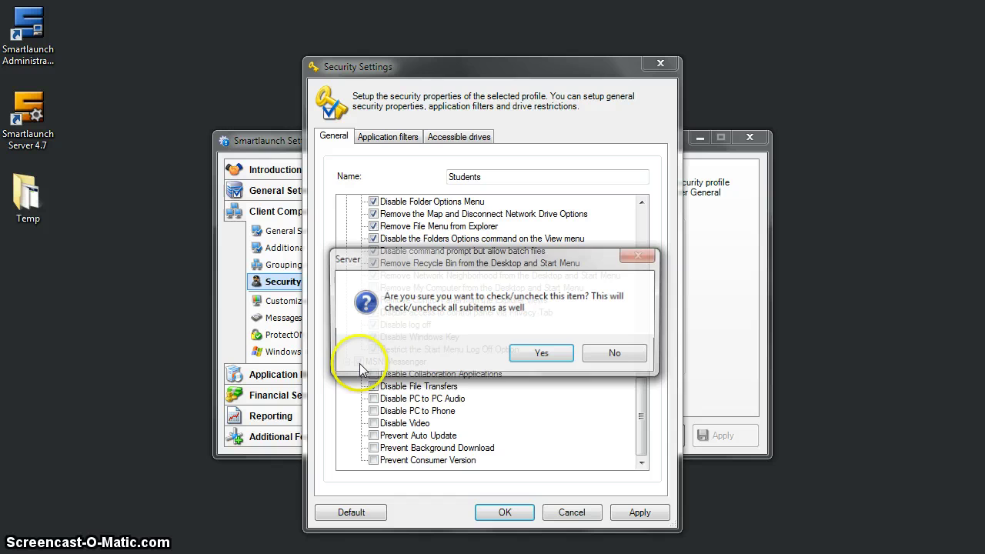
click(529, 355)
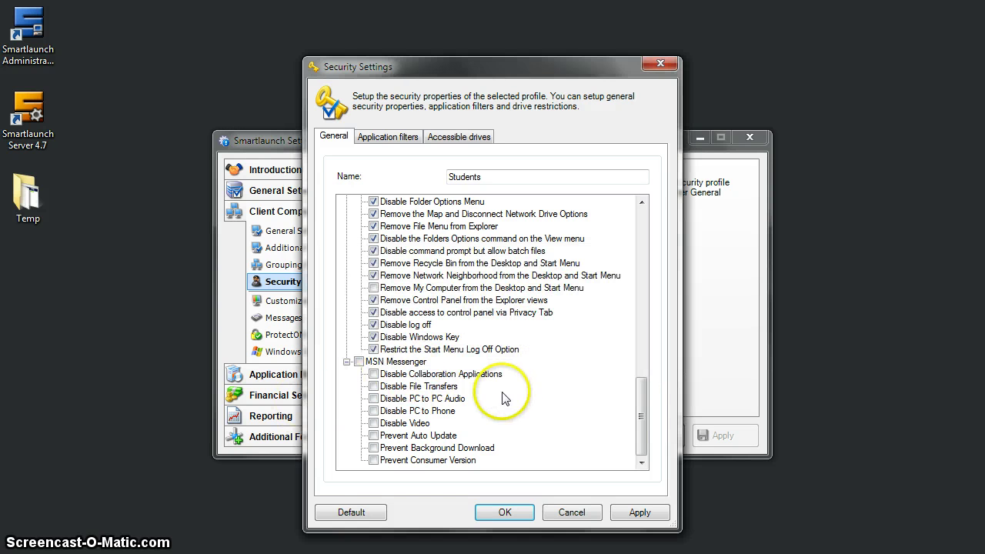
Turn off Hides Network Neighborhood and save the Students security profile
drag(640, 416, 650, 384)
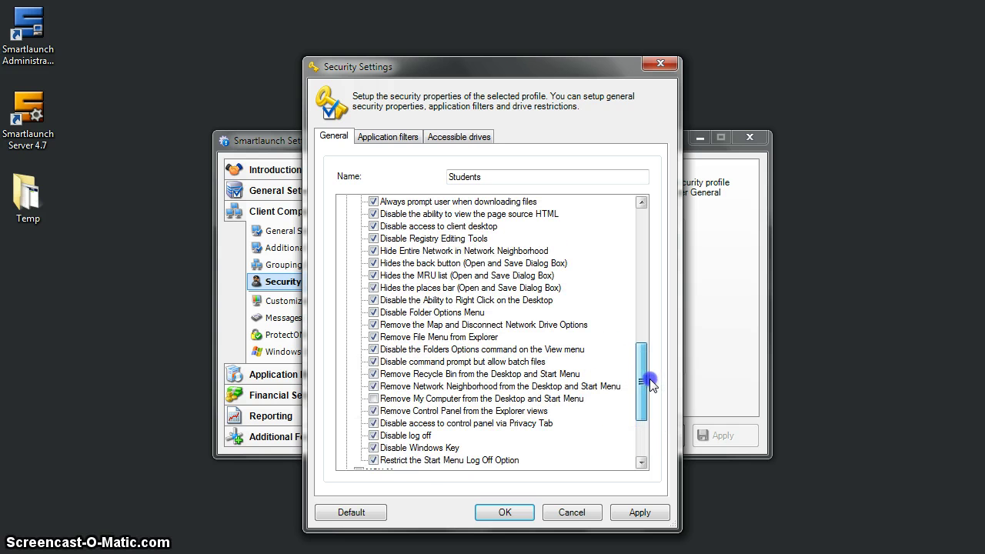
drag(662, 348, 665, 333)
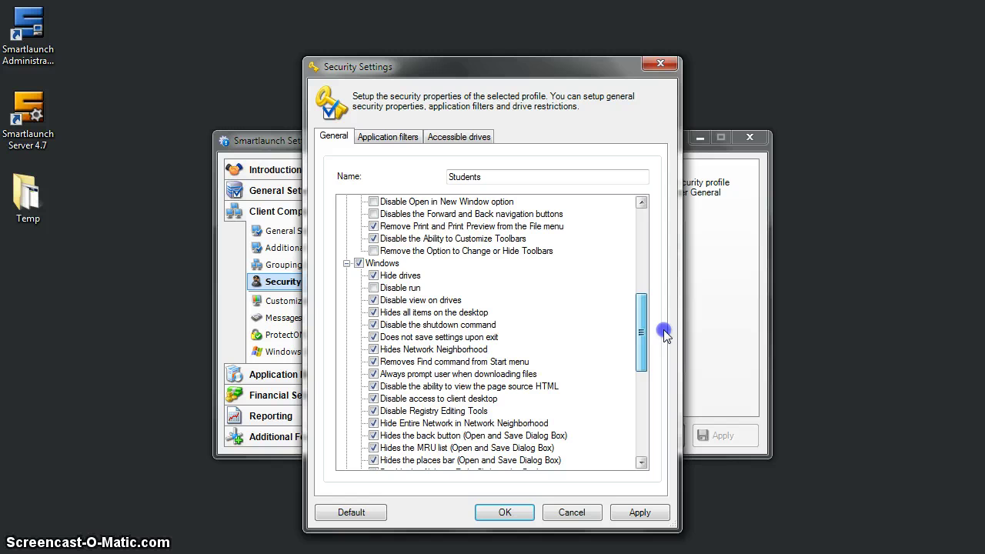
click(373, 350)
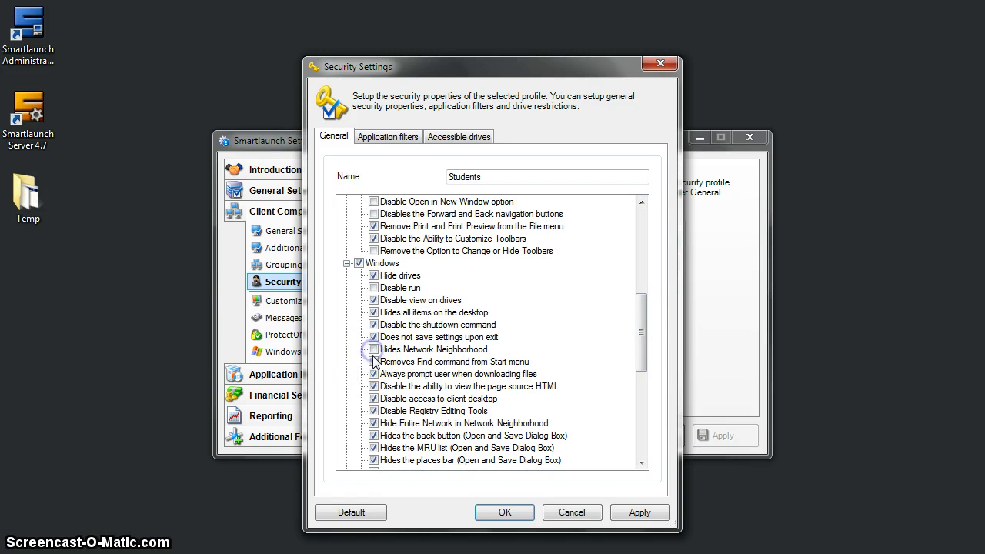
click(613, 516)
click(614, 520)
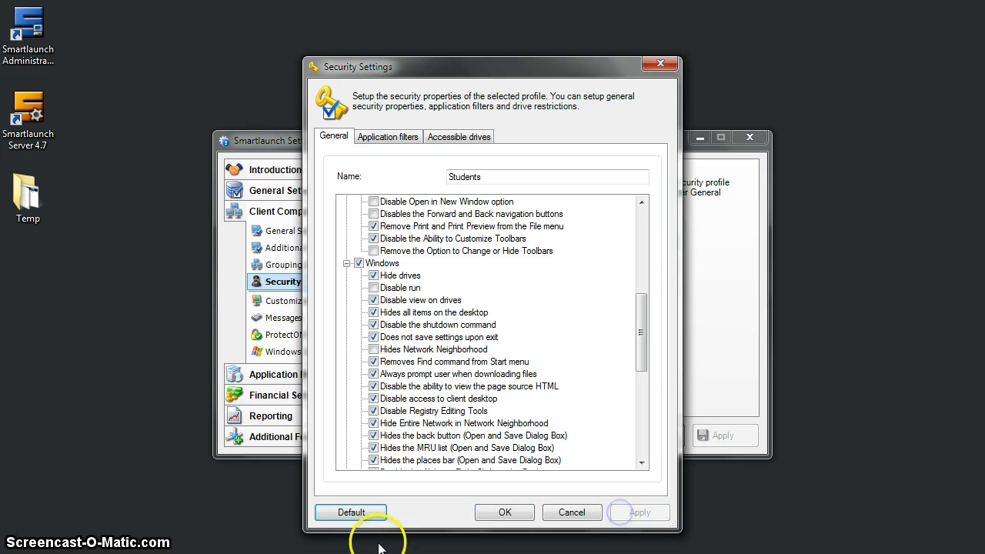
click(492, 511)
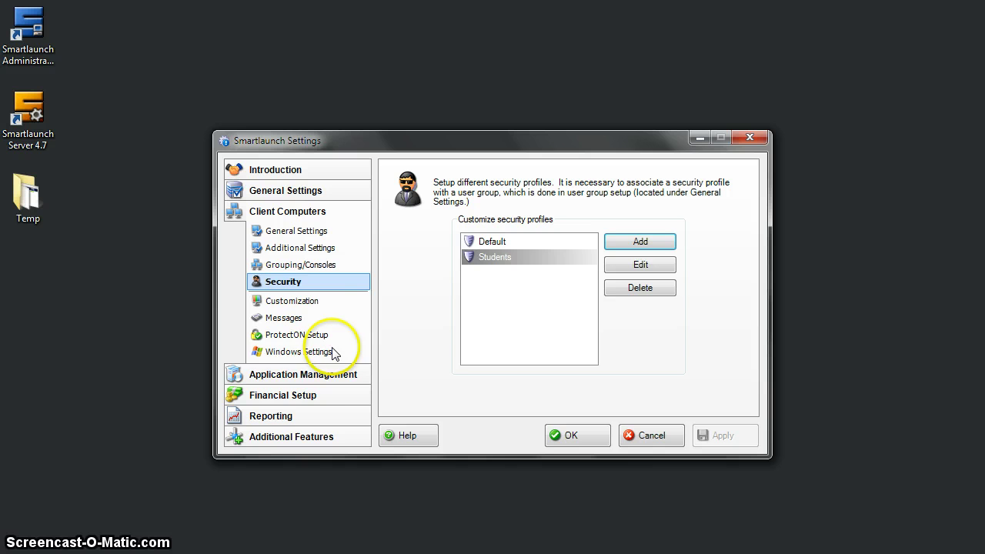
Go to Application Management > Application Profiles and start a new profile named Students
click(319, 377)
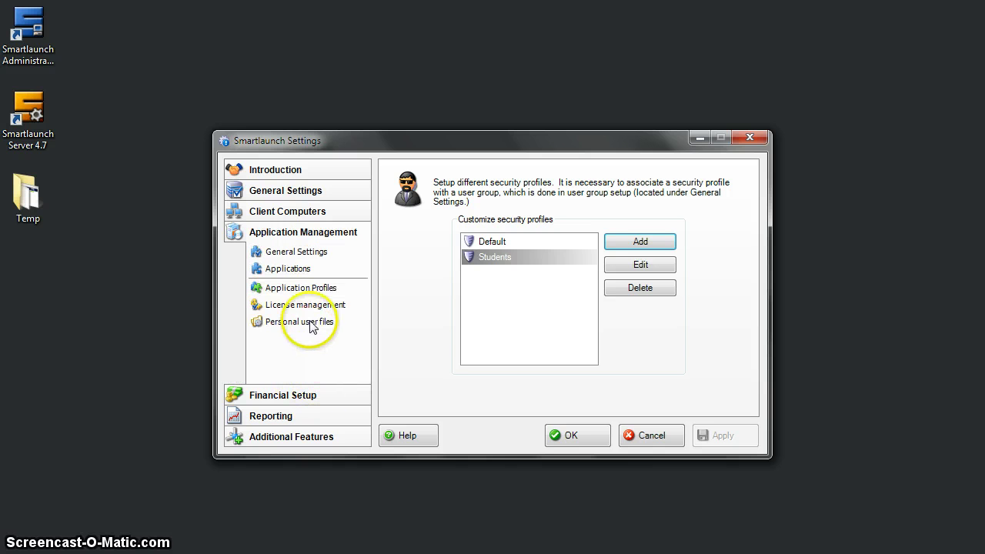
click(306, 293)
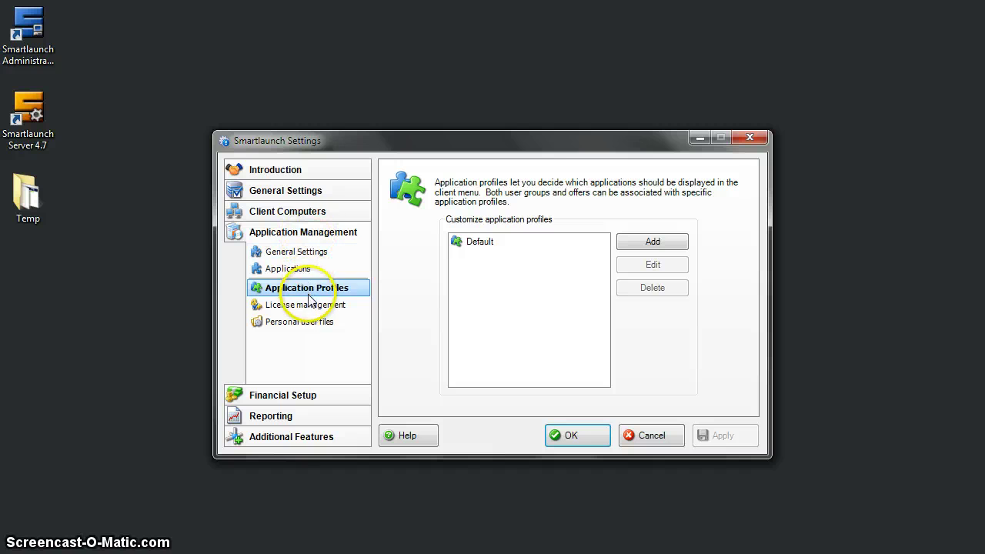
click(476, 243)
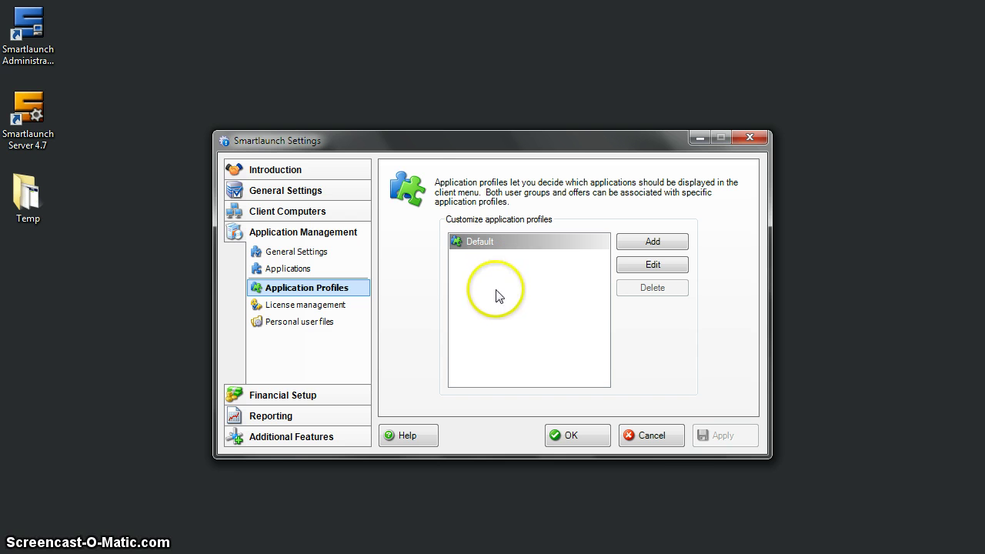
click(647, 243)
click(546, 222)
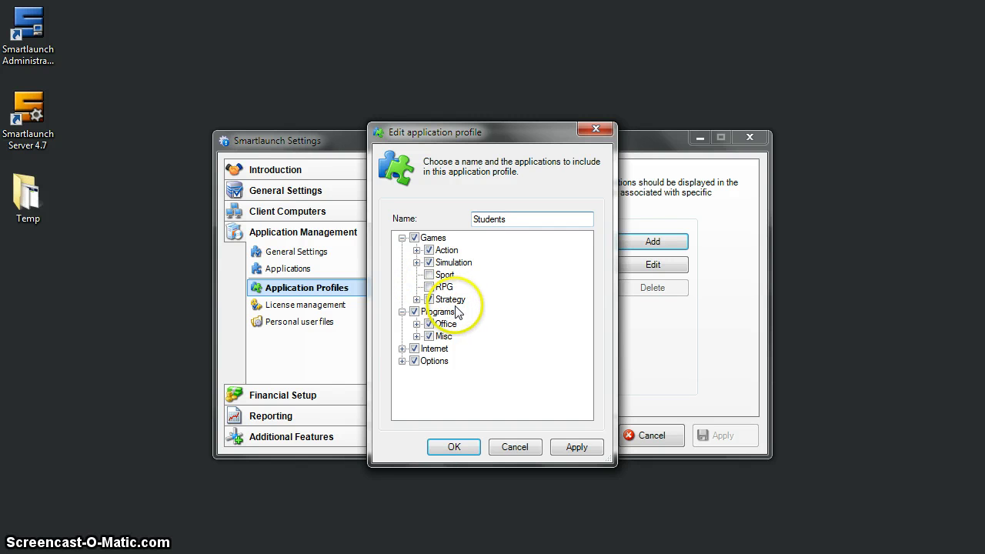
Exclude Action games, keep Office and Misc programs like Calculator and Paint, and save the profile
click(429, 250)
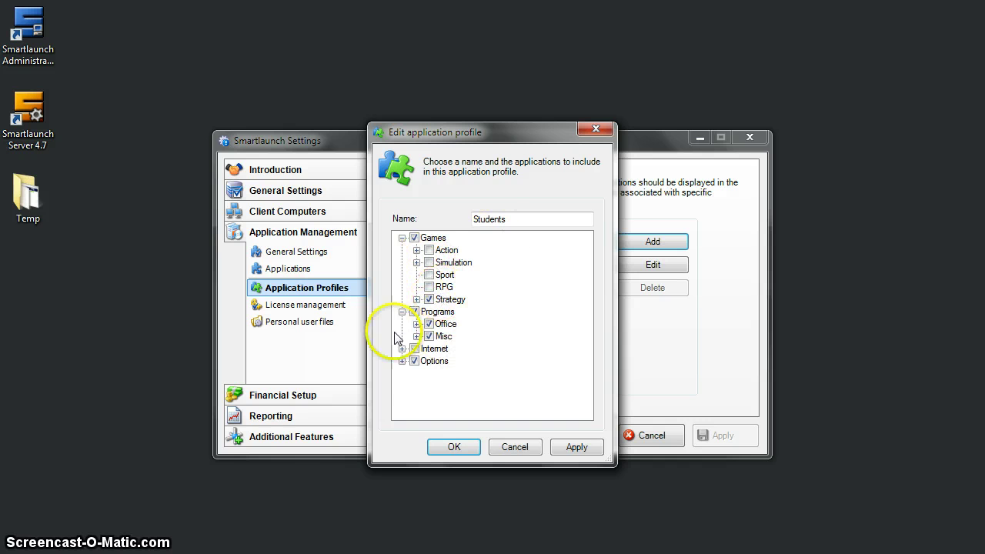
click(414, 311)
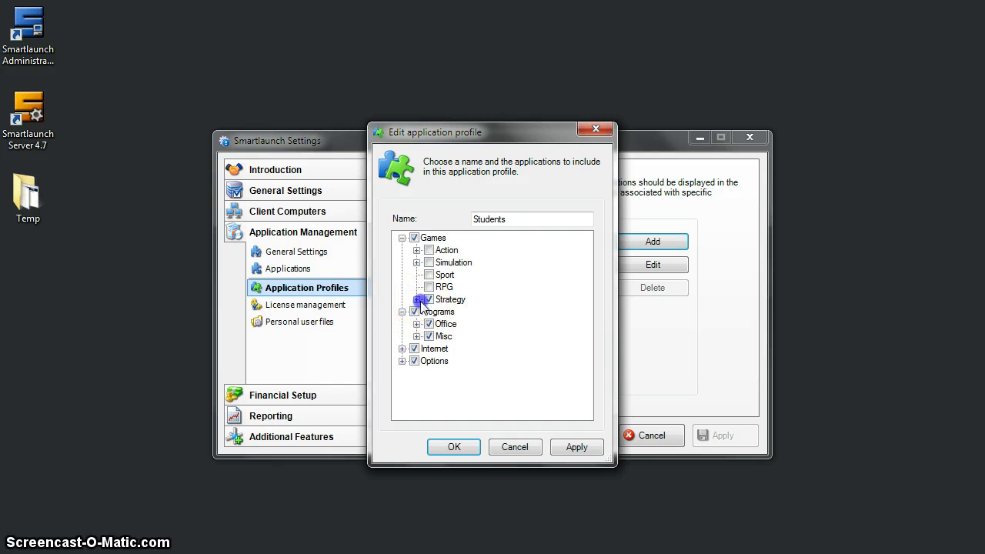
click(416, 299)
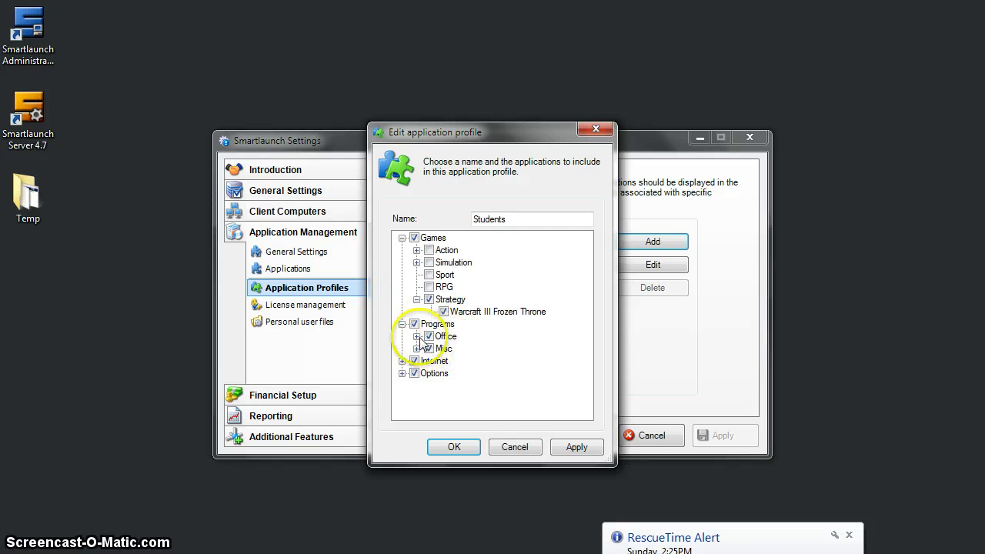
click(416, 336)
click(416, 398)
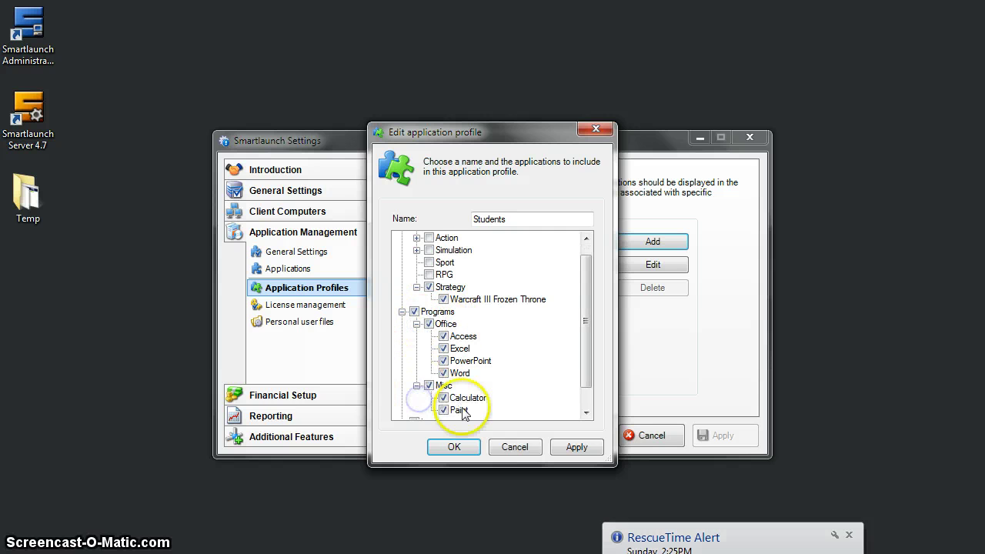
scroll(477, 412, down, 1)
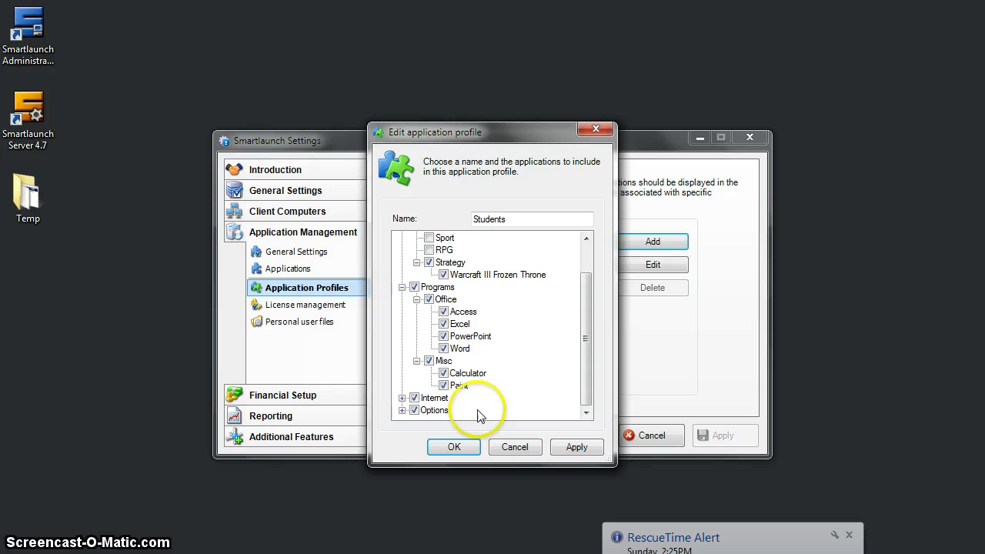
click(577, 446)
click(454, 449)
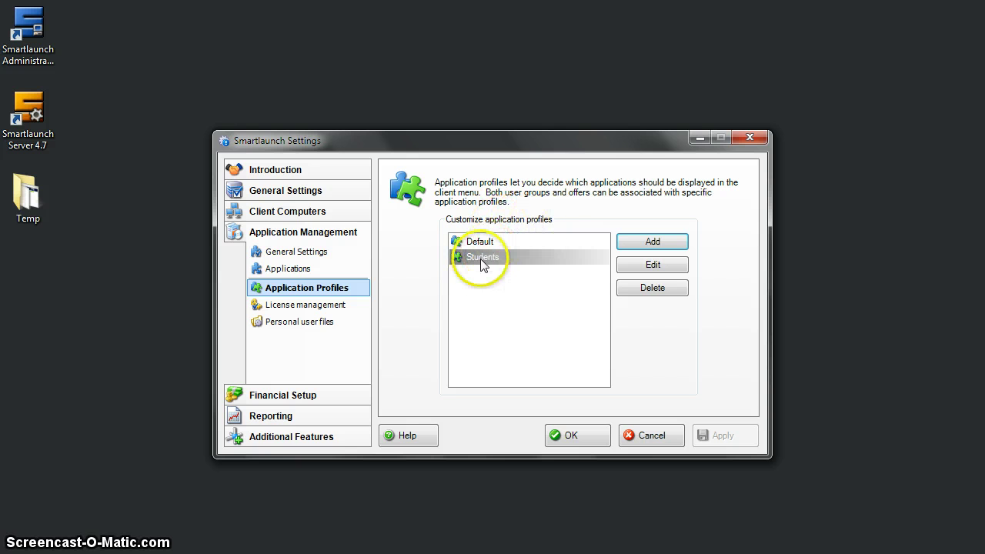
Go to Financial Setup > Pricing Structures and add a new structure named Students
click(287, 397)
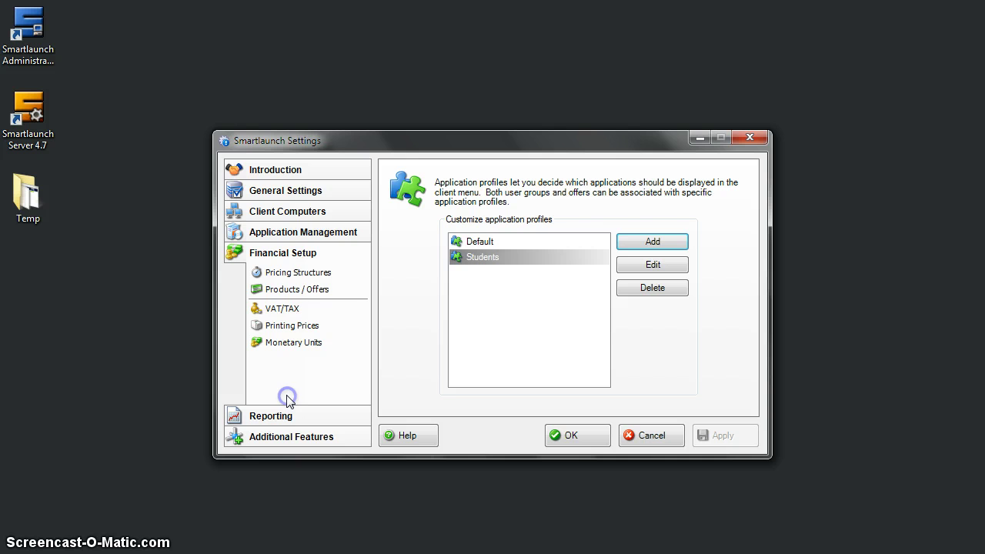
click(308, 275)
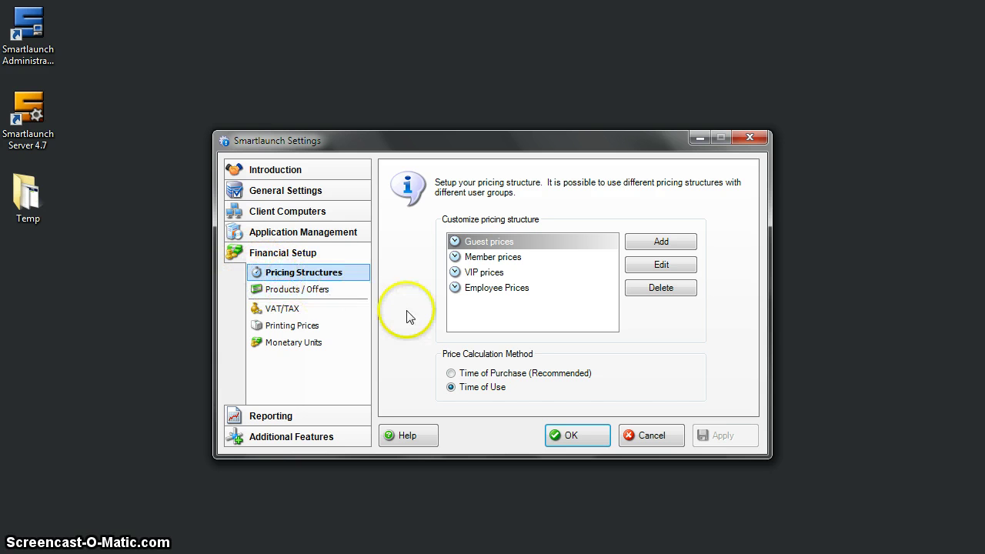
click(653, 243)
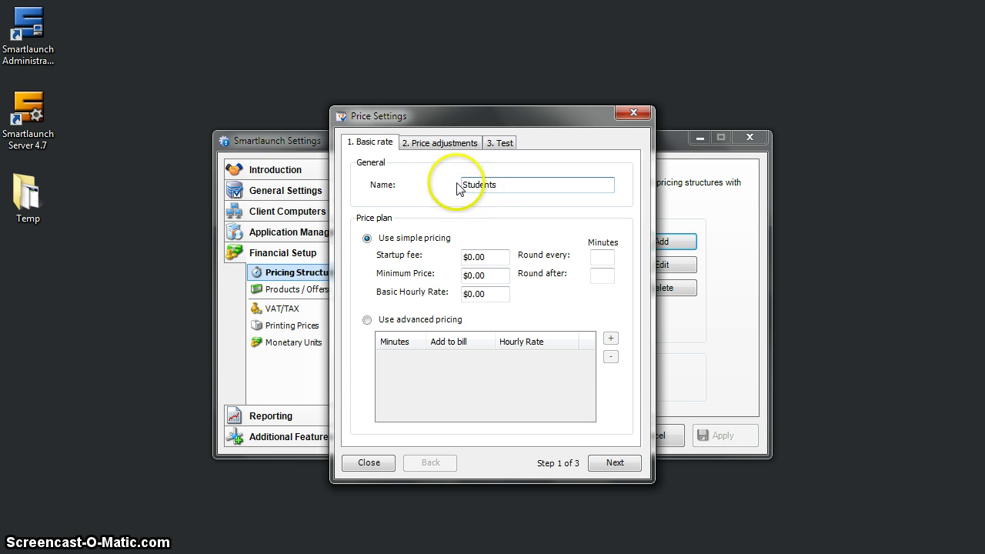
Set the hourly rate to $1.00, rounding every 30 minutes after 10, and finish the structure
click(484, 257)
key(BackSpace)
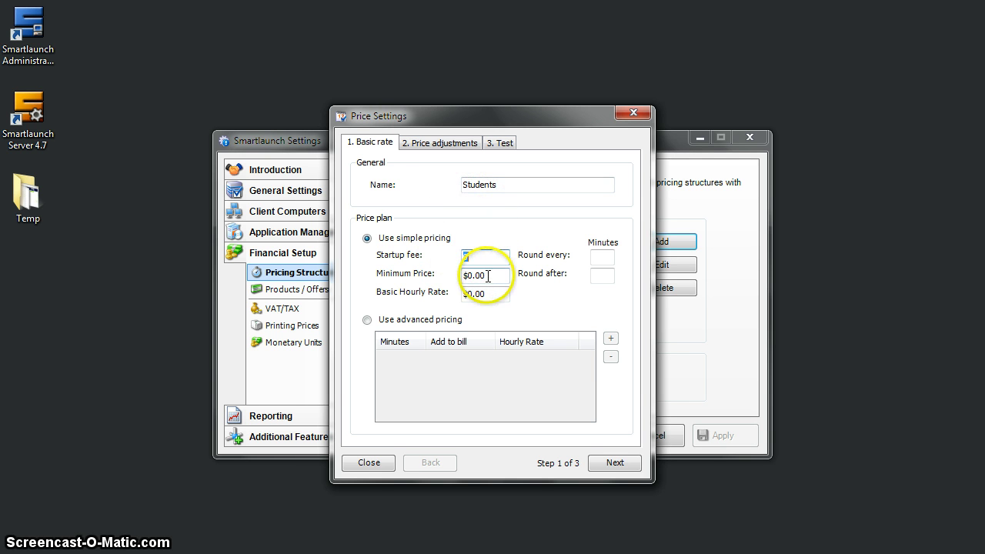
click(492, 293)
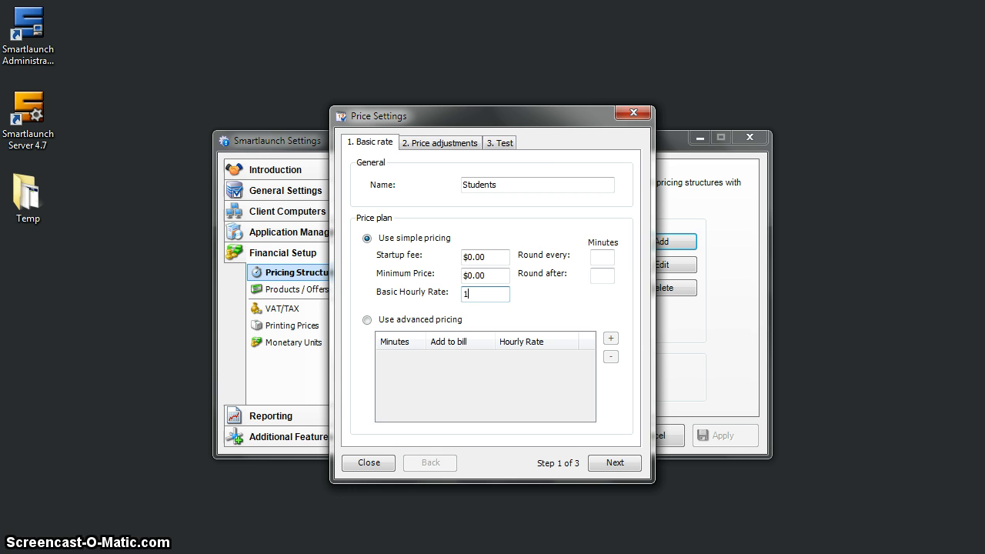
click(601, 258)
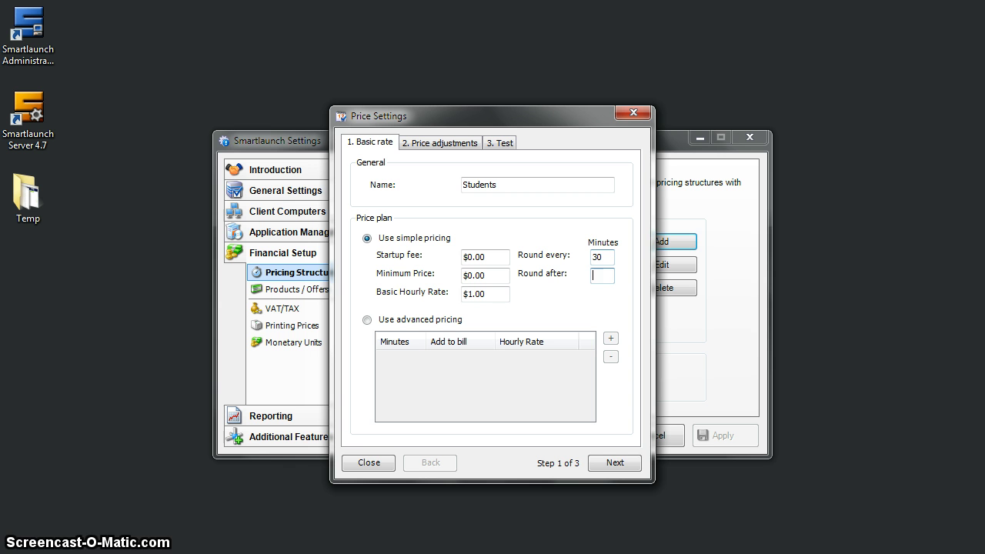
click(597, 275)
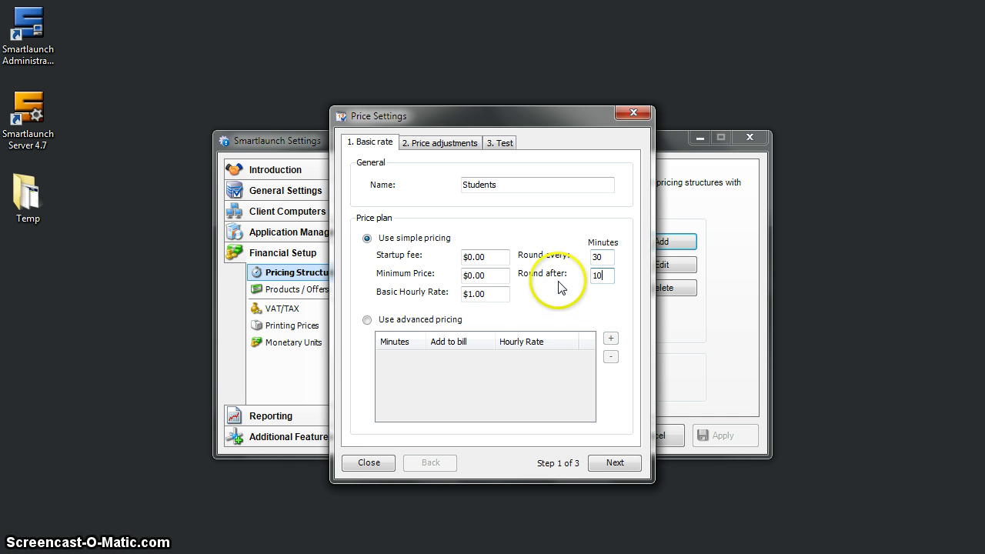
click(444, 144)
click(496, 146)
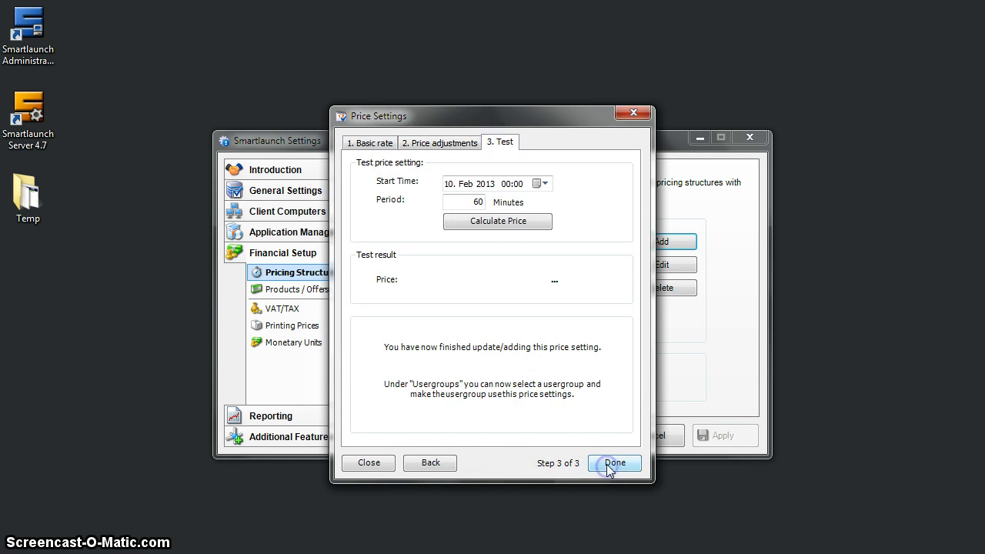
click(615, 465)
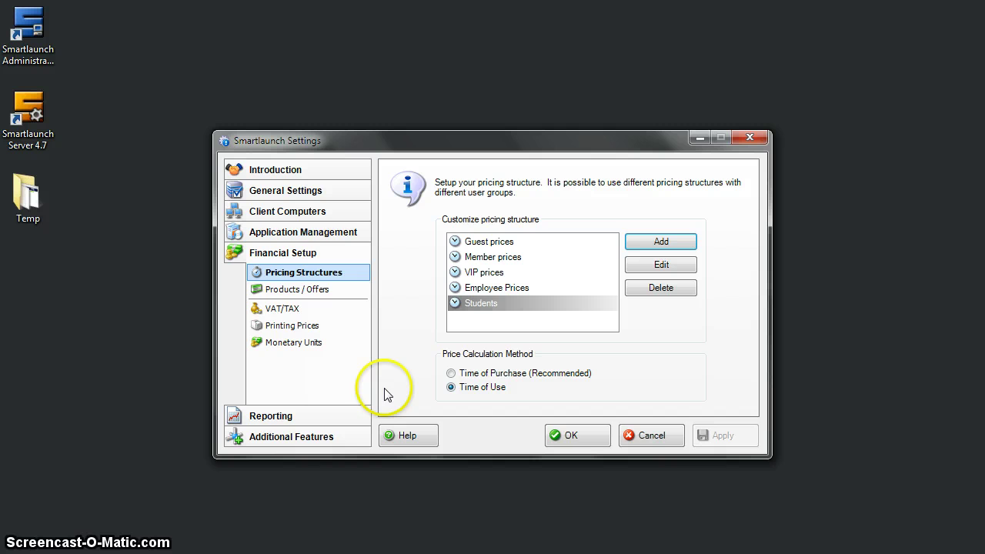
Select the Students group under General Settings > User Groups and open it for editing
click(314, 198)
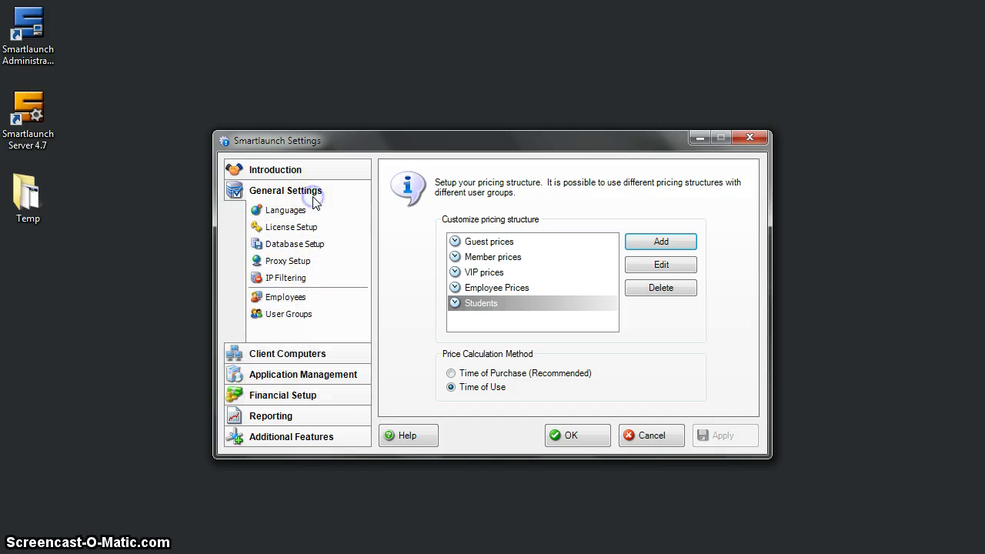
click(311, 314)
click(497, 311)
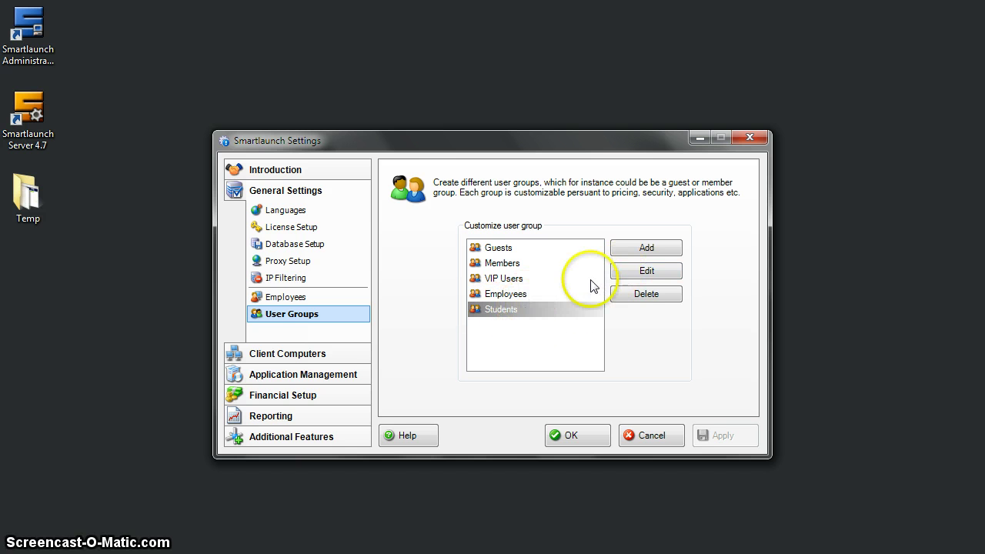
click(618, 273)
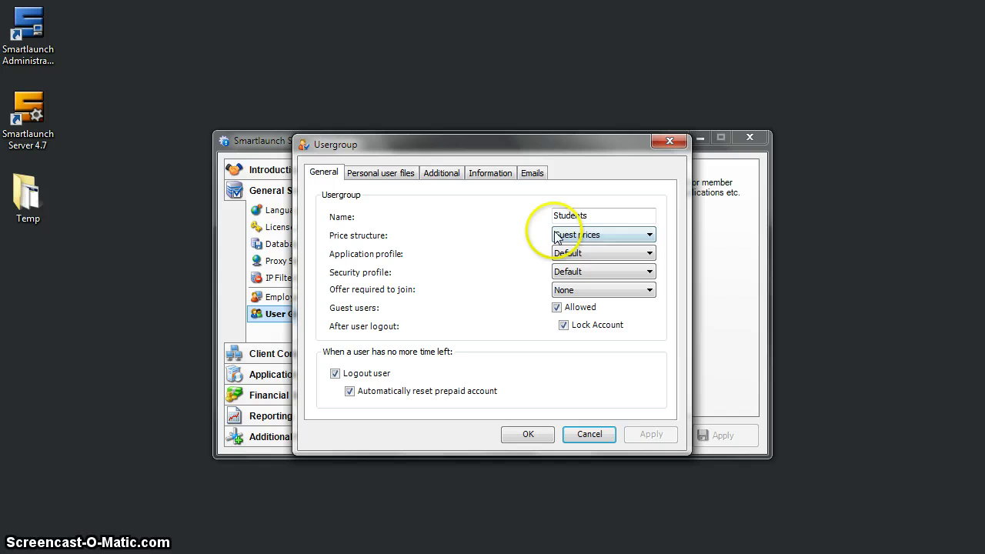
Set the group's price structure, application profile and security profile all to Students
click(557, 234)
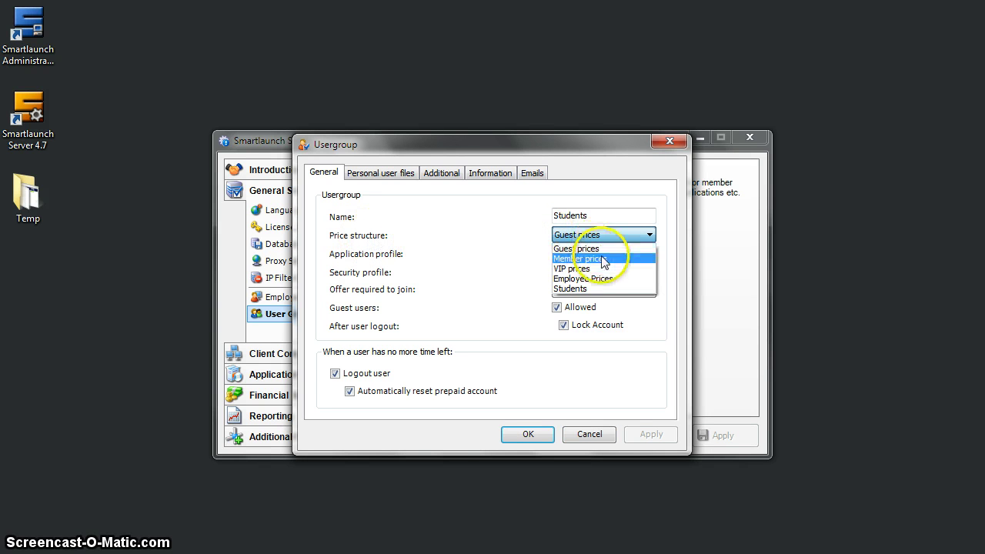
click(596, 288)
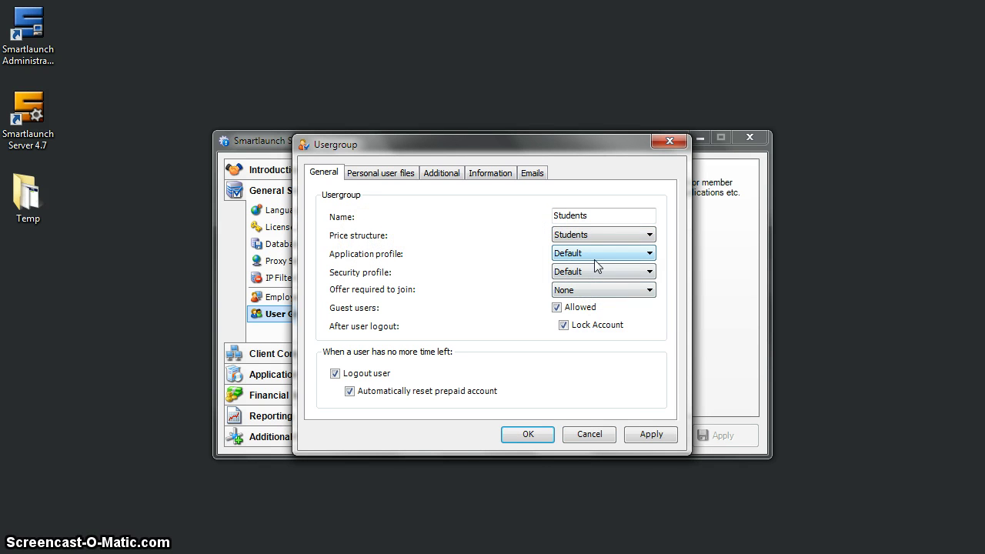
click(597, 256)
click(594, 277)
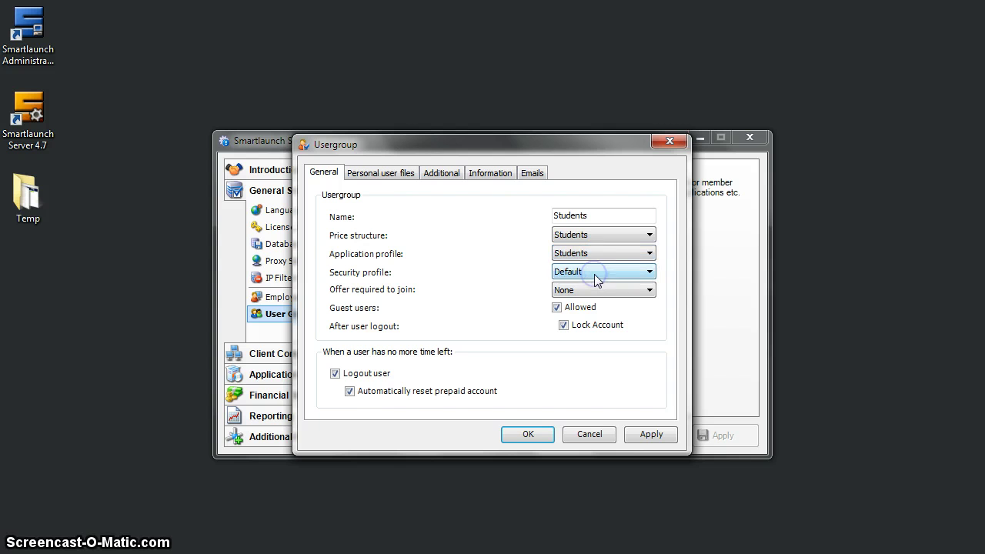
click(575, 273)
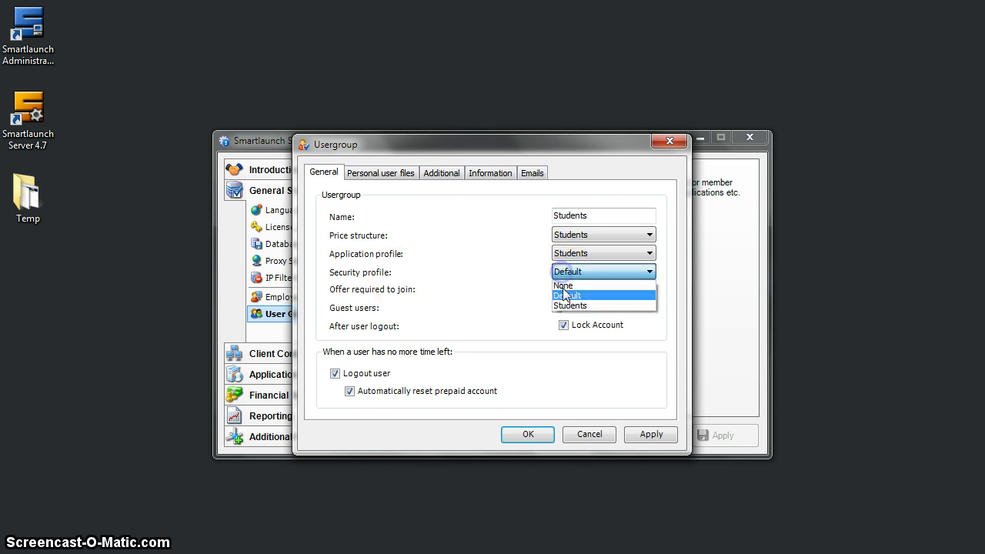
click(568, 306)
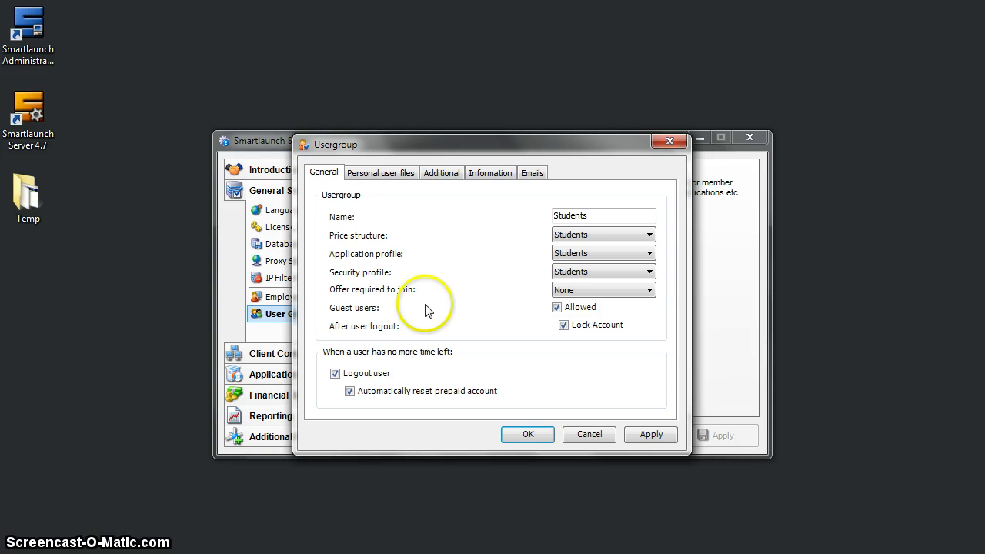
click(372, 177)
Review the Students group's additional settings, leaving On expiration set to None
click(437, 177)
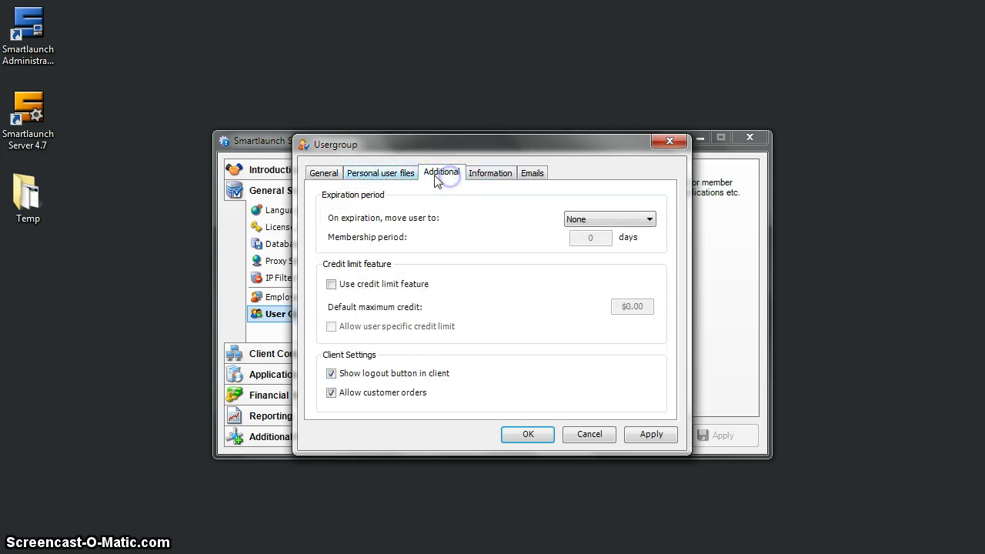
click(340, 179)
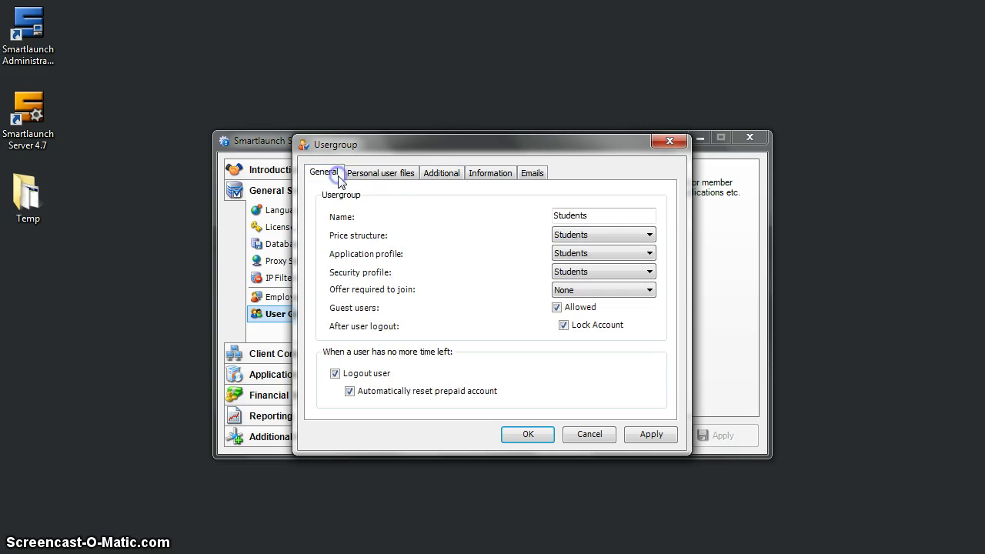
click(438, 175)
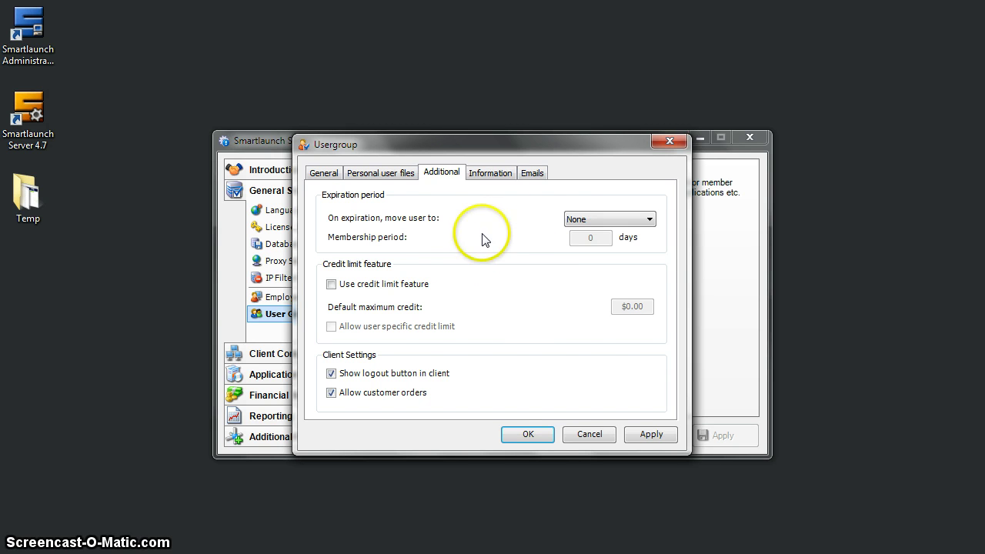
click(574, 220)
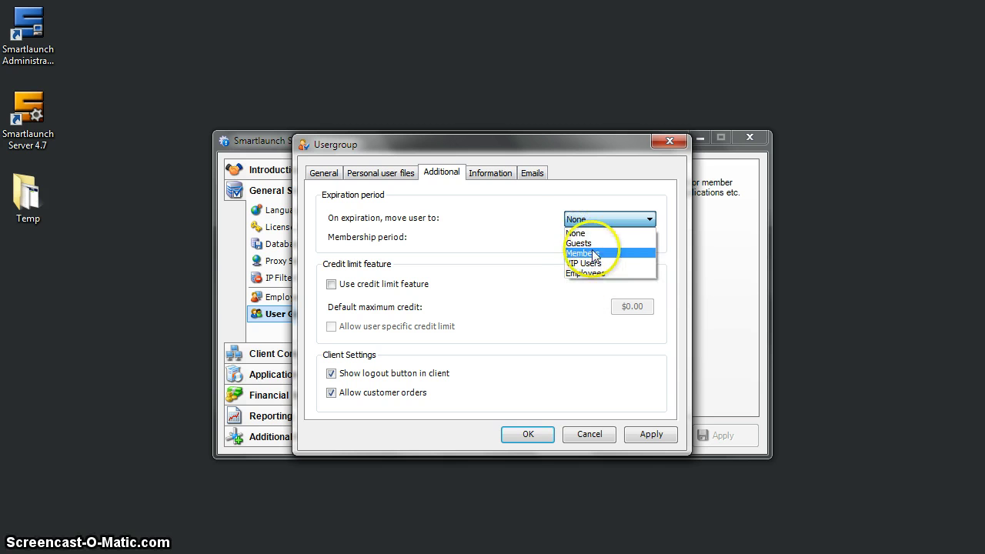
click(525, 229)
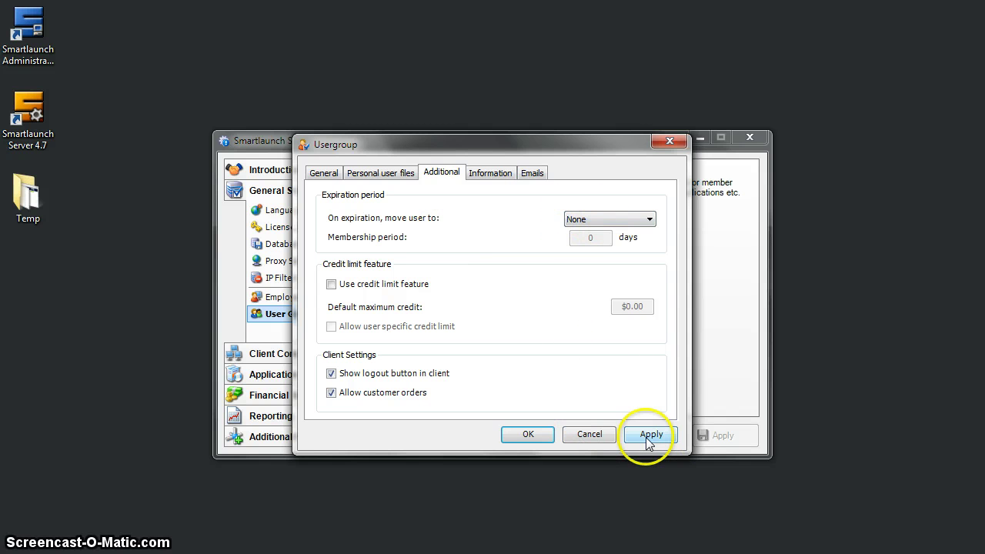
Apply and confirm the Students group's settings, returning to the User Groups list
click(324, 172)
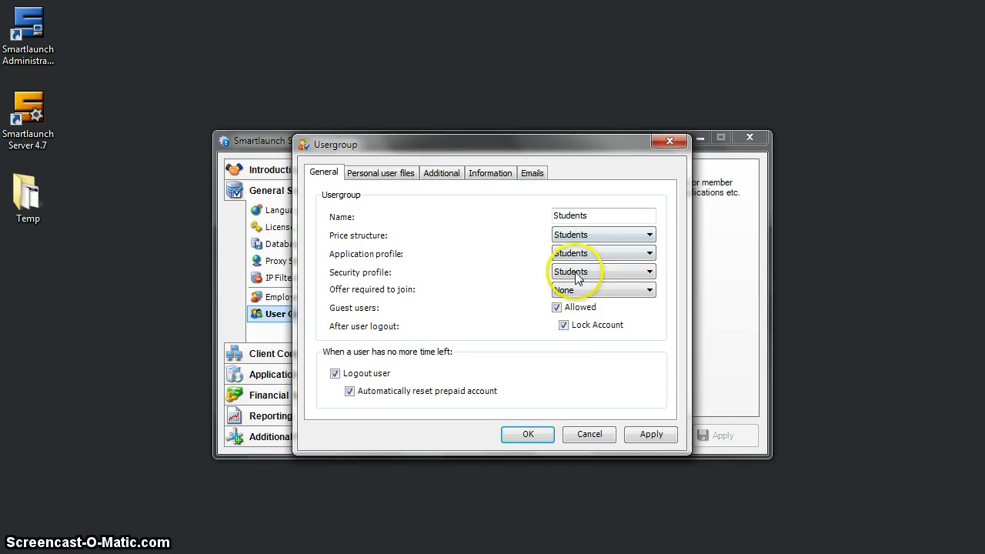
click(651, 433)
click(540, 441)
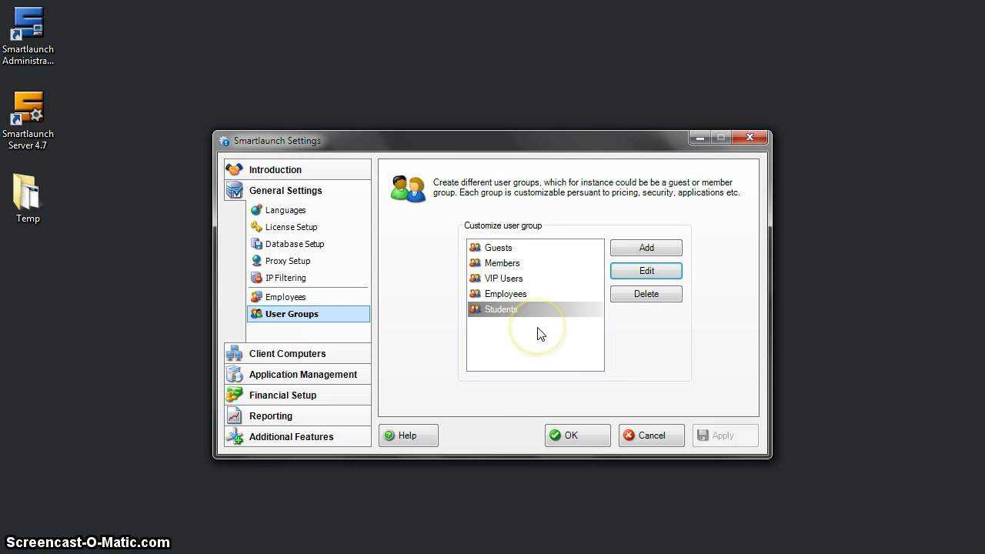
click(512, 326)
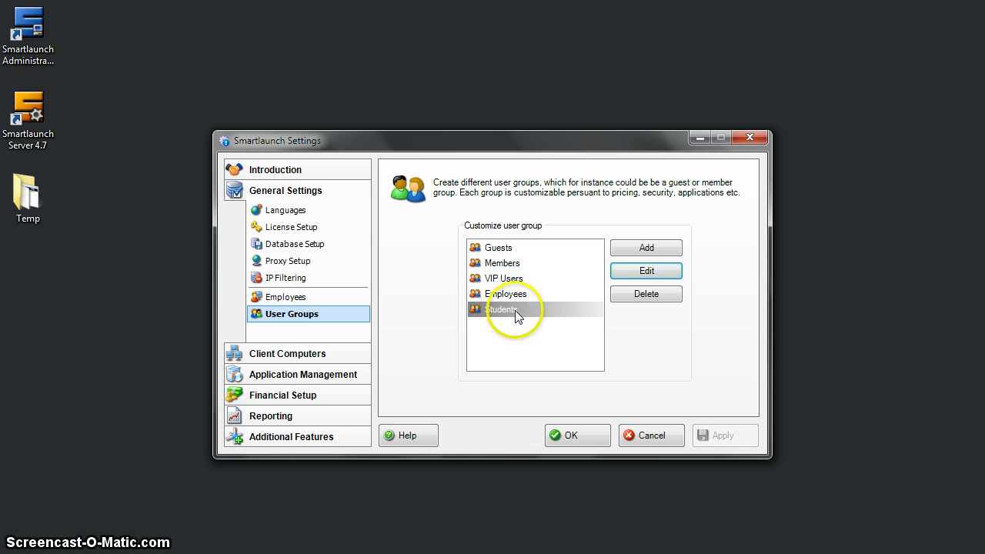
click(634, 274)
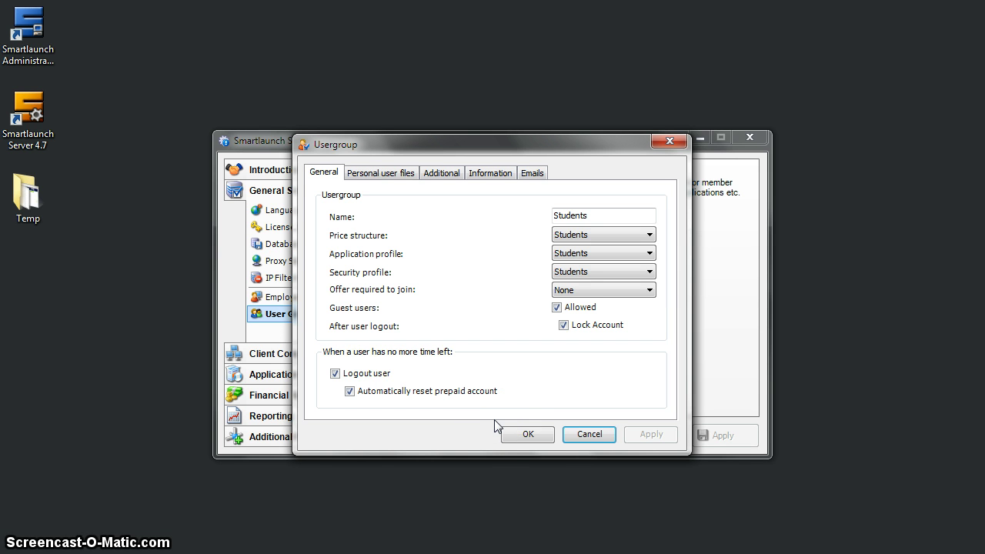
click(520, 435)
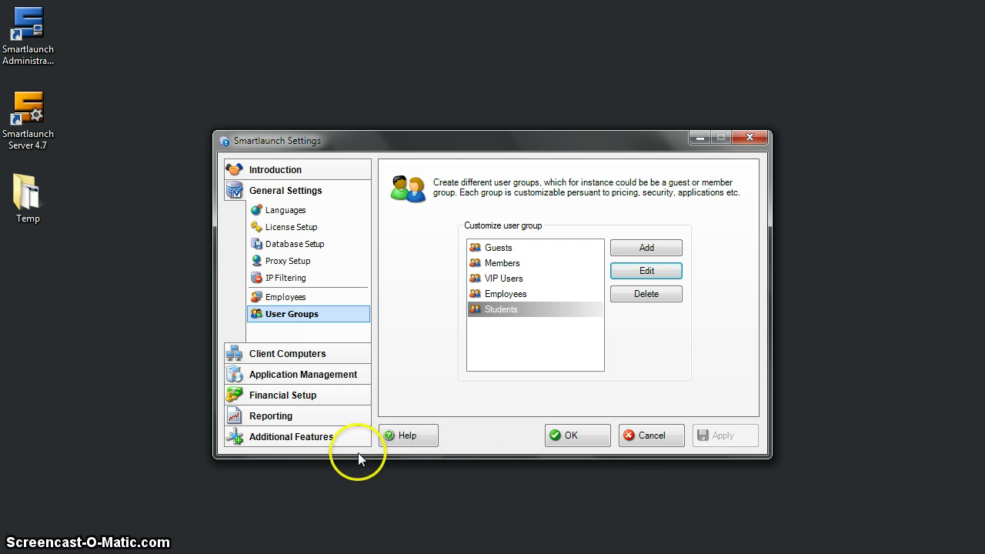